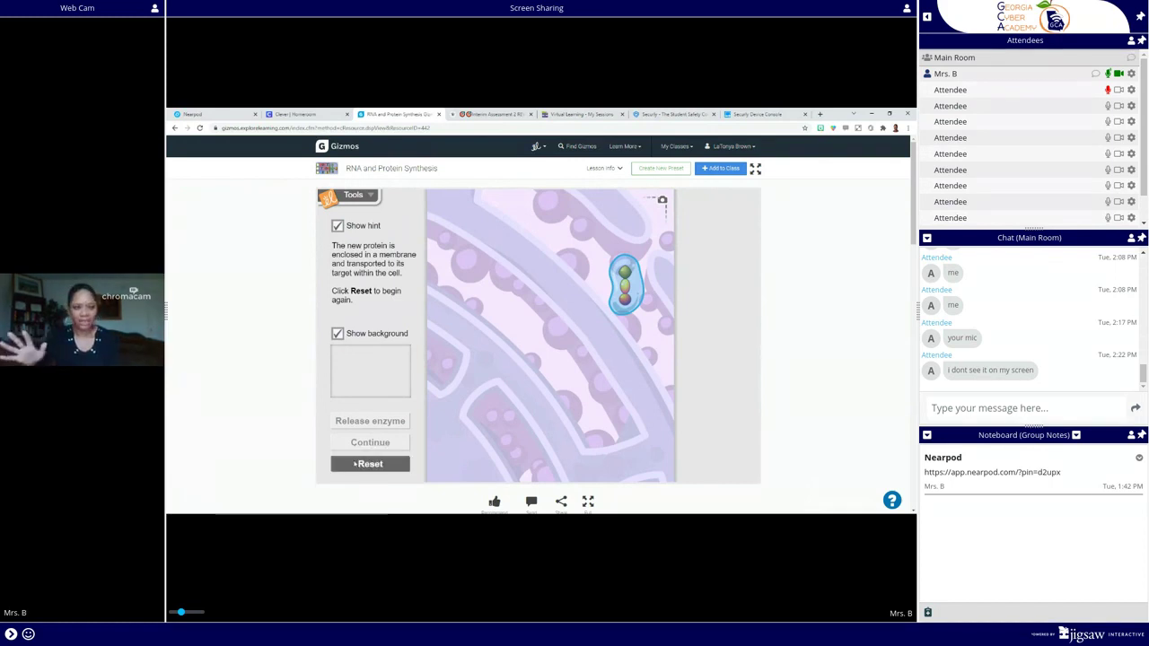
Reset the Gizmo to the double-stranded DNA and preview the assessment questions below it
{"action": "left_click", "coordinate": [354, 464]}
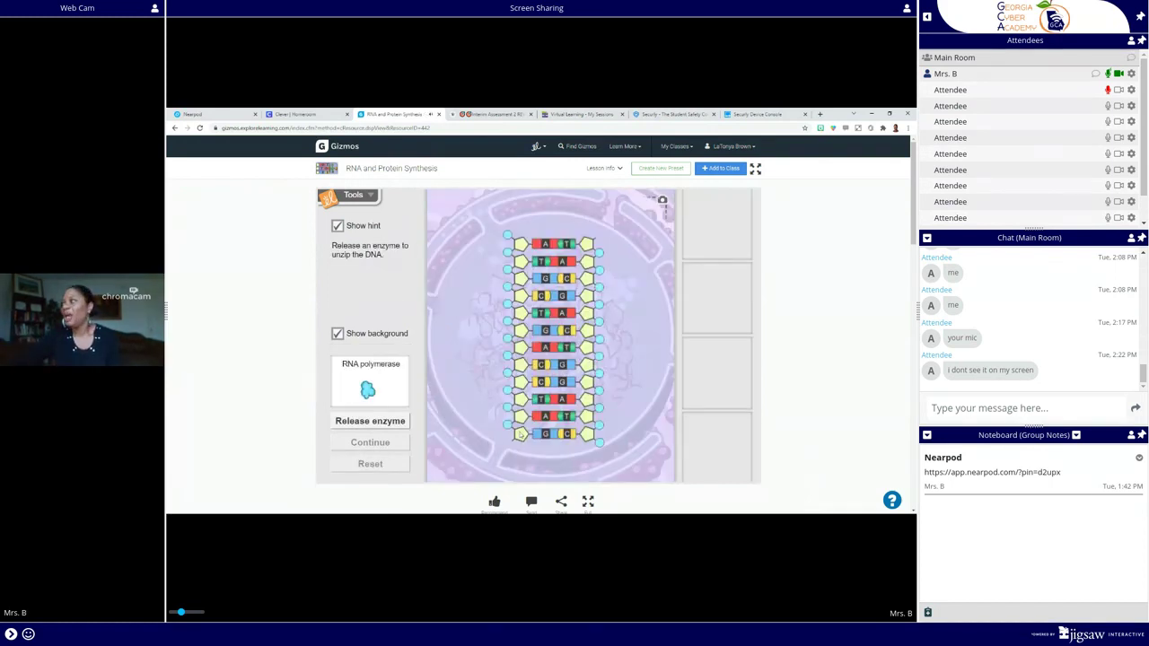
{"action": "left_click_drag", "start_coordinate": [913, 180], "coordinate": [913, 434]}
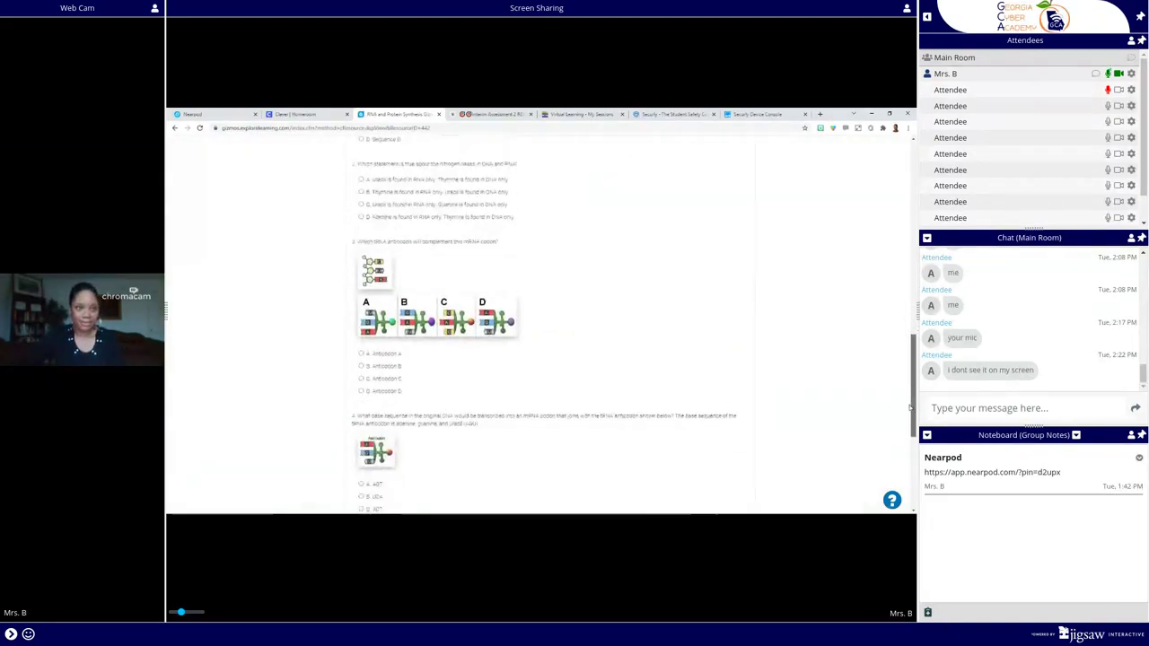
{"action": "left_click_drag", "start_coordinate": [914, 434], "coordinate": [913, 297]}
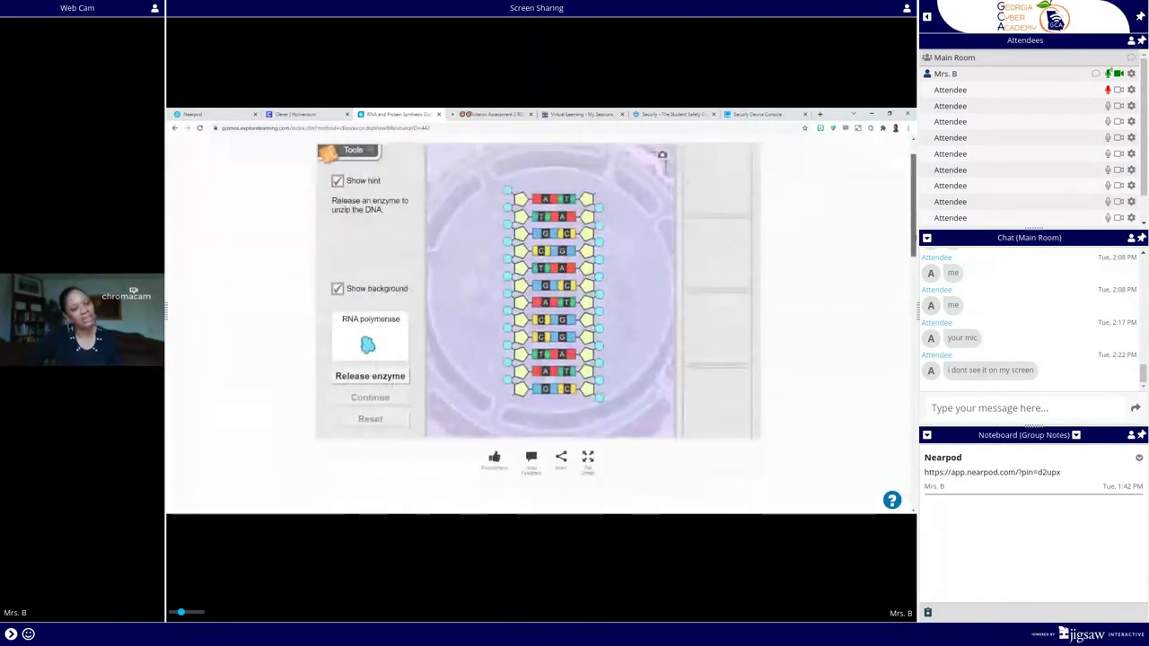
{"action": "scroll", "coordinate": [539, 323], "scroll_direction": "down", "scroll_amount": 5}
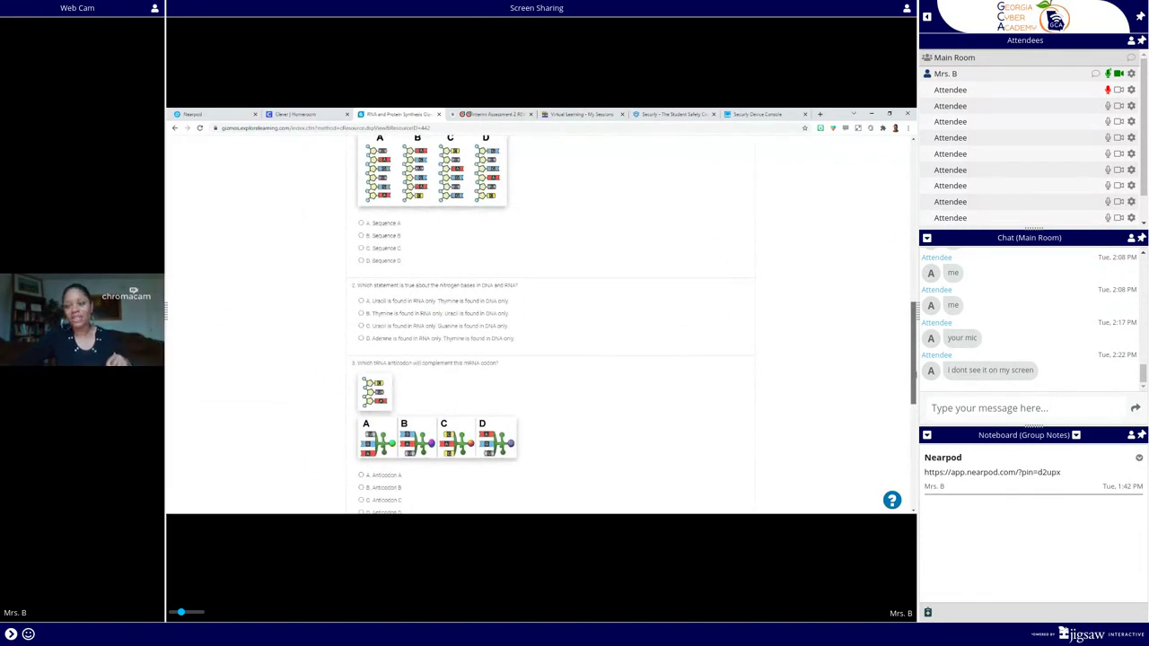
{"action": "scroll", "coordinate": [489, 347], "scroll_direction": "up", "scroll_amount": 2}
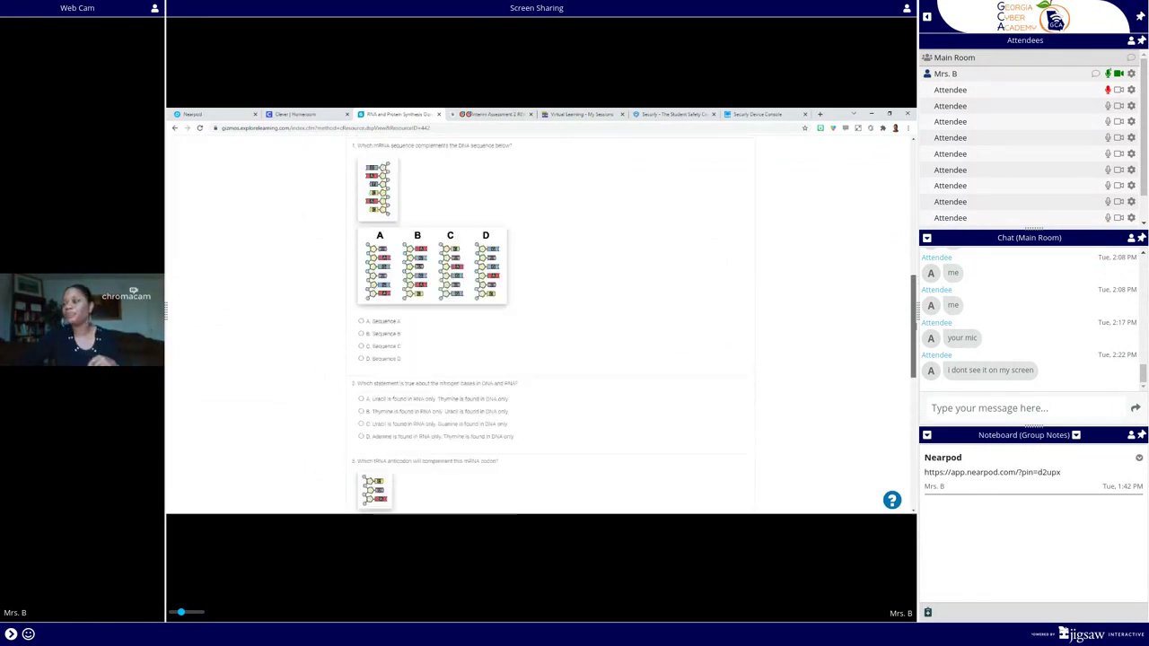
{"action": "scroll", "coordinate": [490, 348], "scroll_direction": "up", "scroll_amount": 2}
{"action": "scroll", "coordinate": [489, 348], "scroll_direction": "up", "scroll_amount": 2}
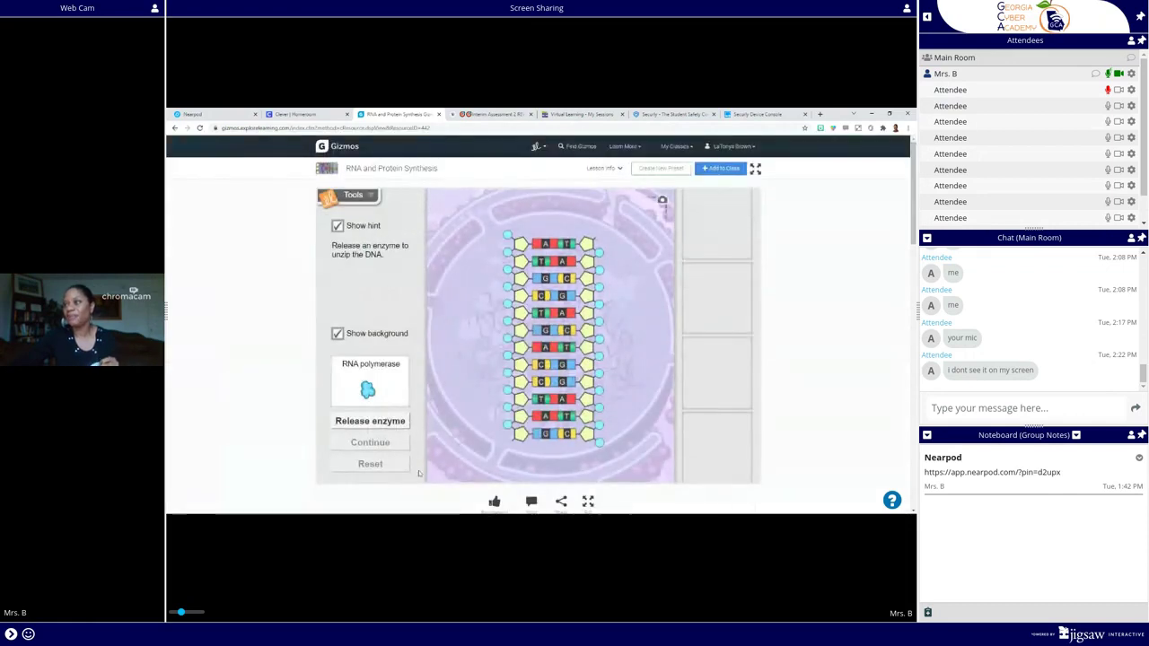
Release RNA polymerase to unzip the DNA, then pair adenines with T bases and cytosines with G bases
{"action": "left_click", "coordinate": [356, 424]}
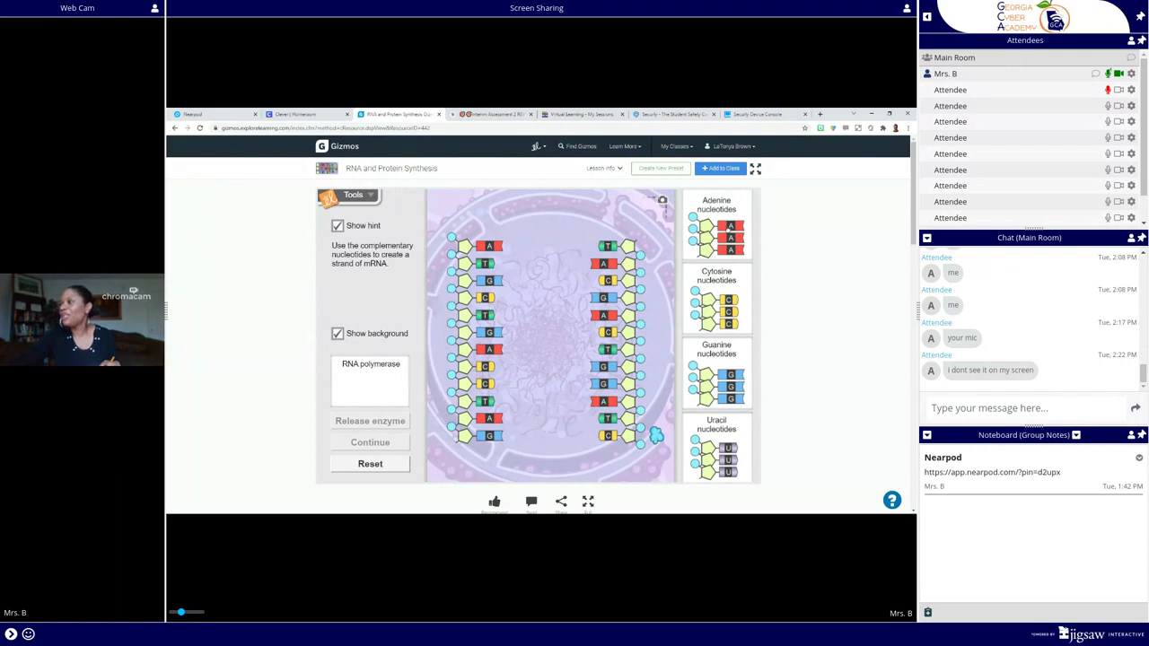
{"action": "left_click_drag", "start_coordinate": [709, 226], "coordinate": [562, 244]}
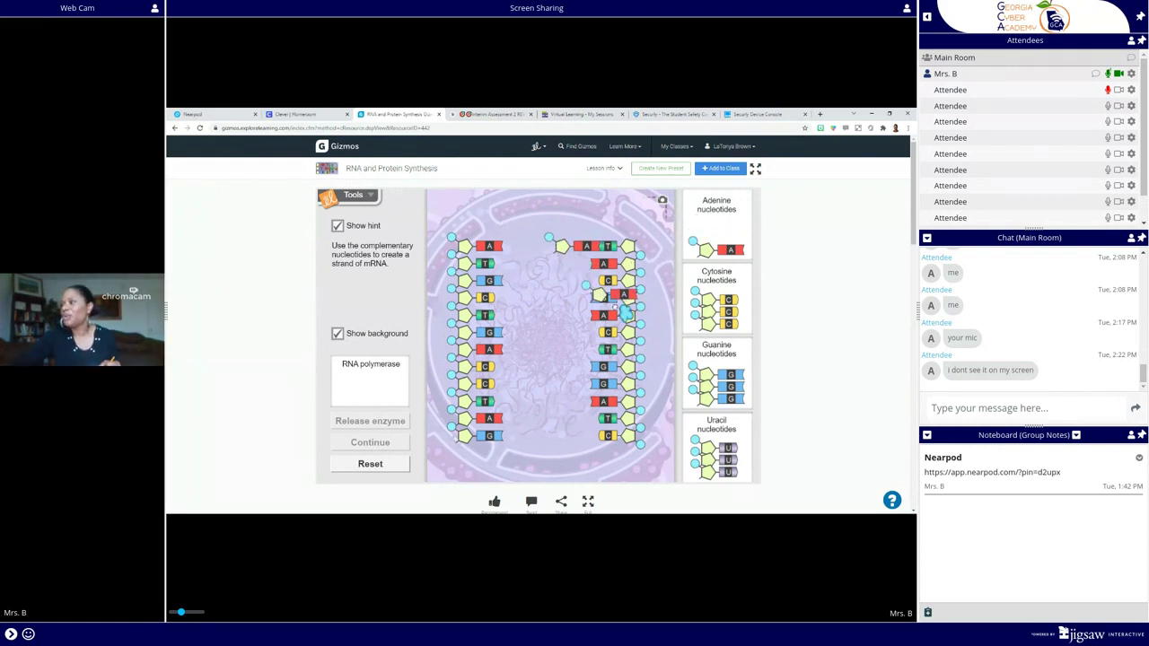
{"action": "left_click_drag", "start_coordinate": [723, 241], "coordinate": [562, 349]}
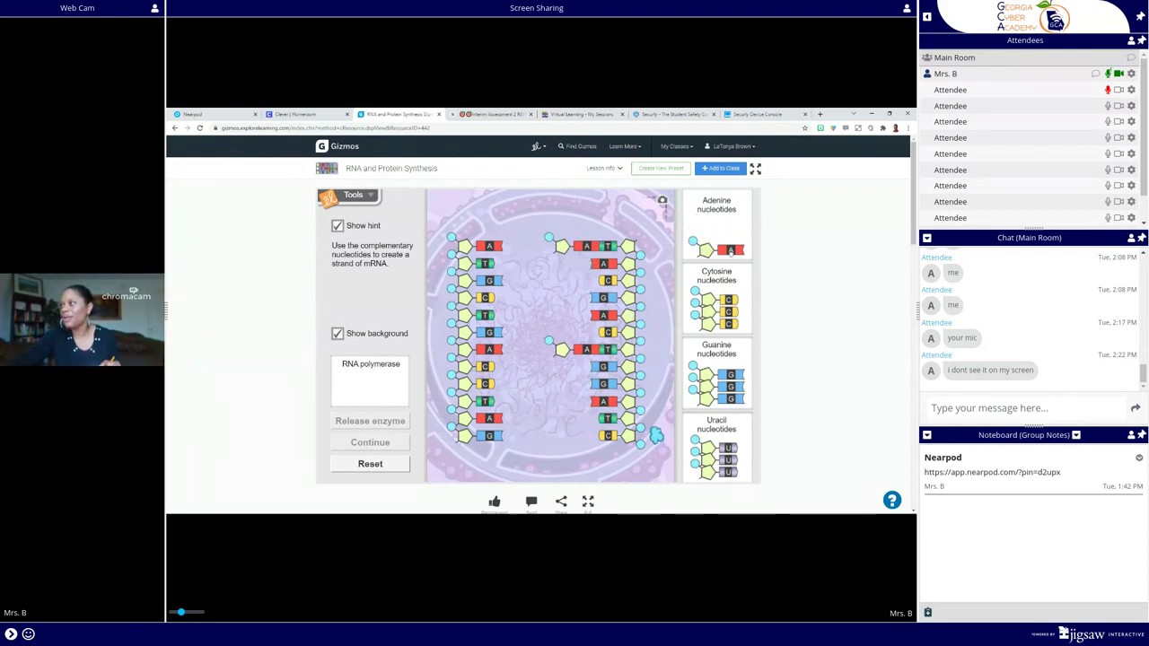
{"action": "left_click_drag", "start_coordinate": [718, 248], "coordinate": [562, 418]}
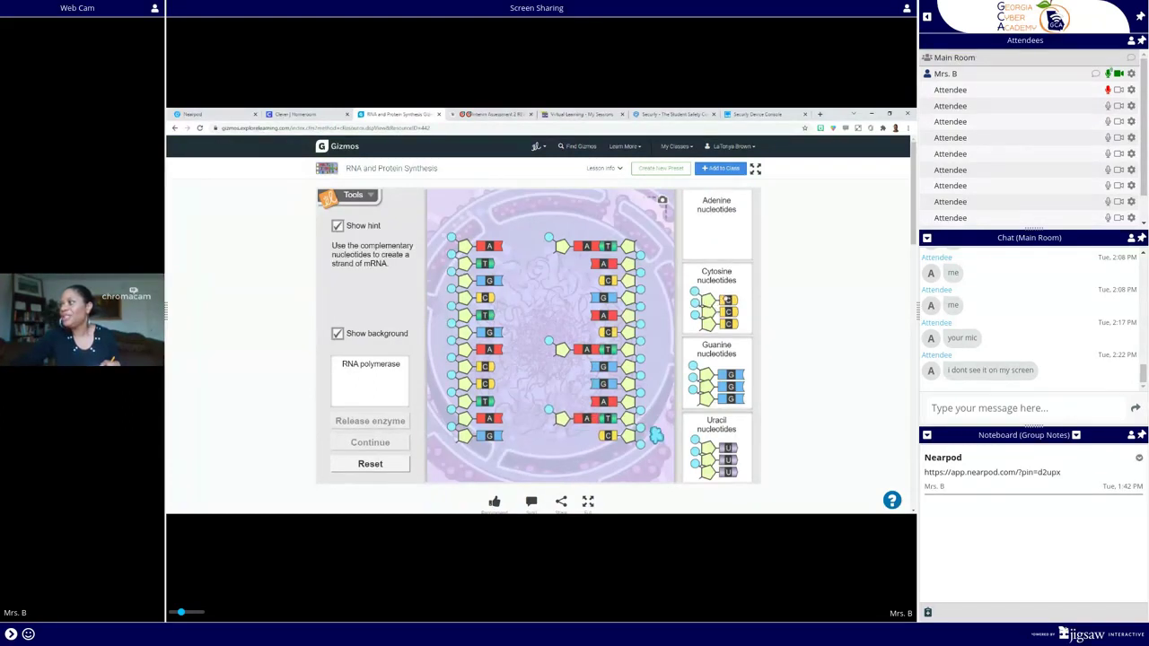
{"action": "left_click_drag", "start_coordinate": [727, 299], "coordinate": [562, 298]}
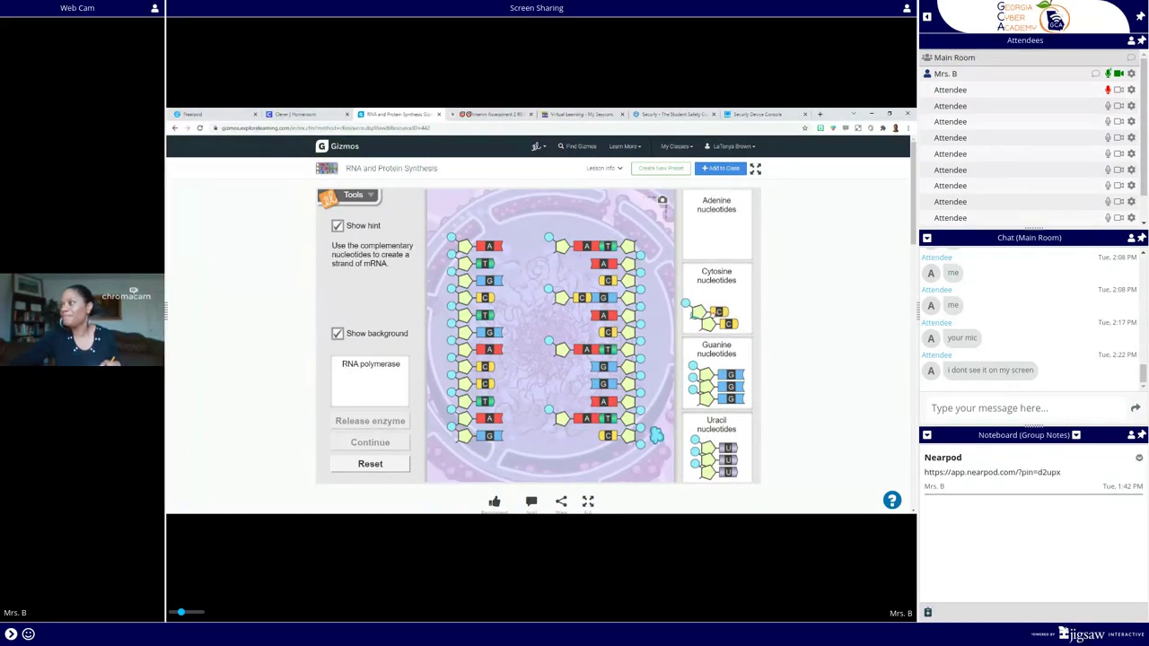
{"action": "left_click_drag", "start_coordinate": [714, 309], "coordinate": [562, 366]}
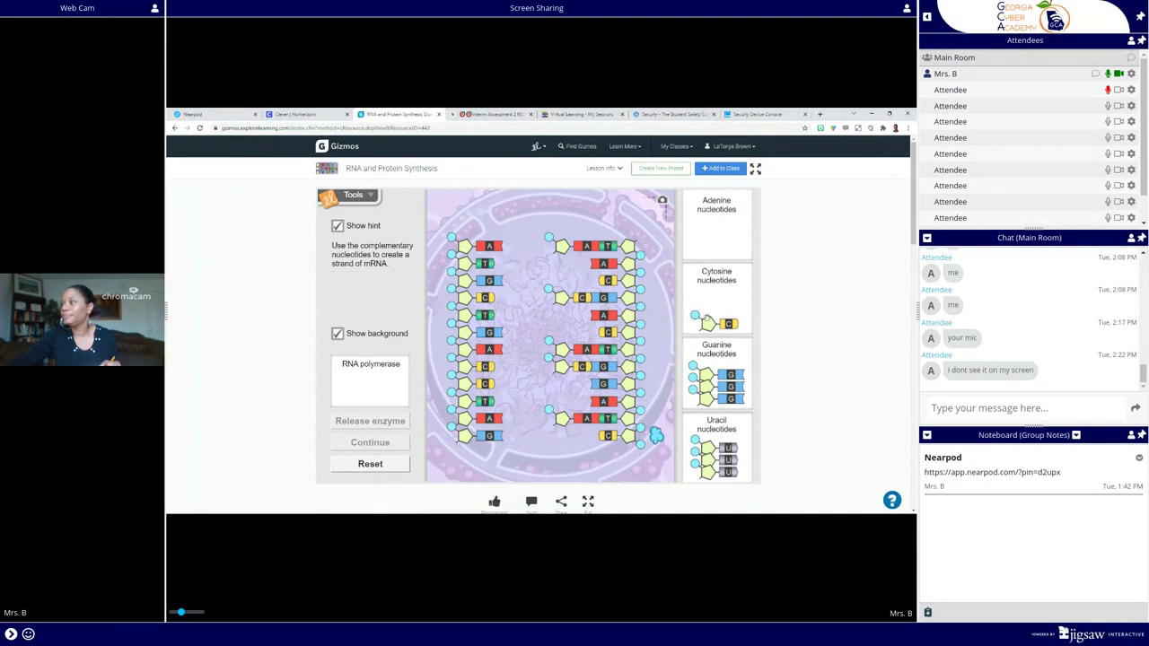
{"action": "left_click_drag", "start_coordinate": [715, 322], "coordinate": [564, 384]}
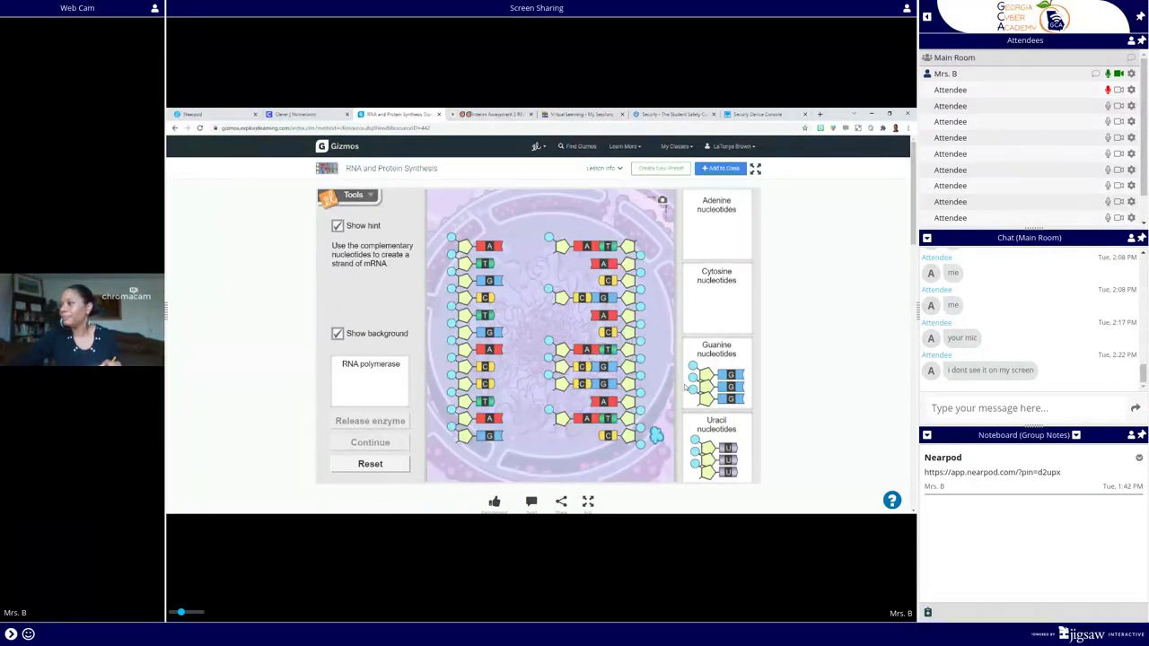
Pair guanines with C bases and uracils with A bases to finish the mRNA, and continue
{"action": "left_click_drag", "start_coordinate": [714, 374], "coordinate": [583, 282]}
{"action": "left_click_drag", "start_coordinate": [714, 386], "coordinate": [584, 333]}
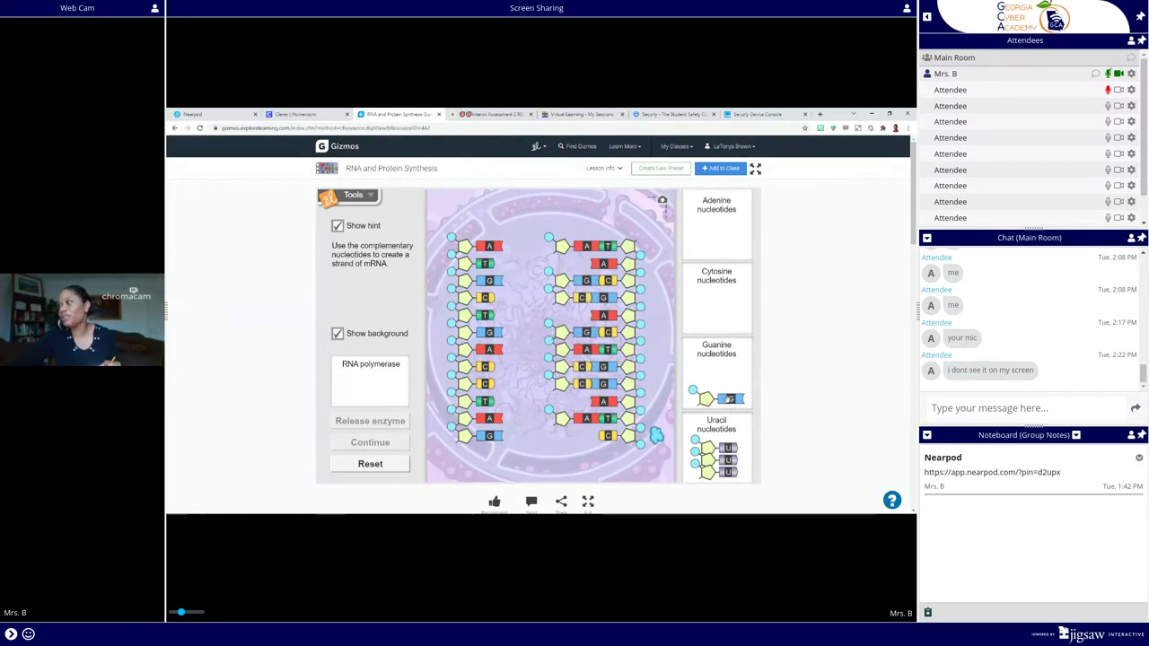
{"action": "left_click_drag", "start_coordinate": [714, 397], "coordinate": [585, 435]}
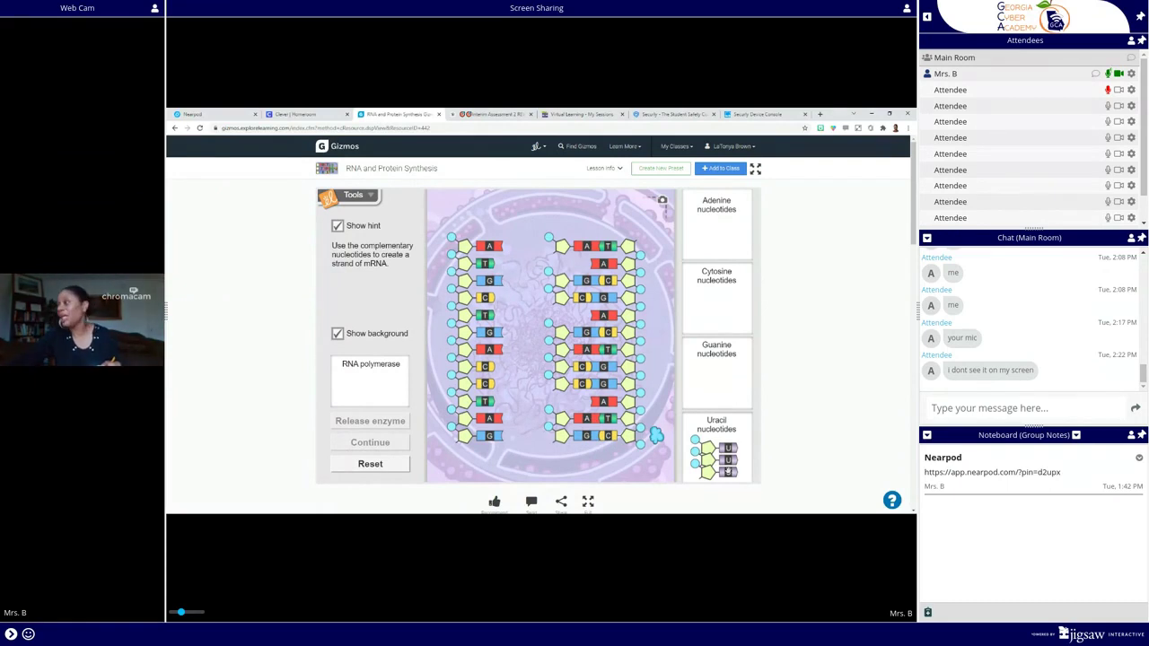
{"action": "mouse_move", "coordinate": [727, 449]}
{"action": "left_mouse_down"}
{"action": "mouse_move", "coordinate": [584, 415]}
{"action": "mouse_move", "coordinate": [583, 404]}
{"action": "left_mouse_up"}
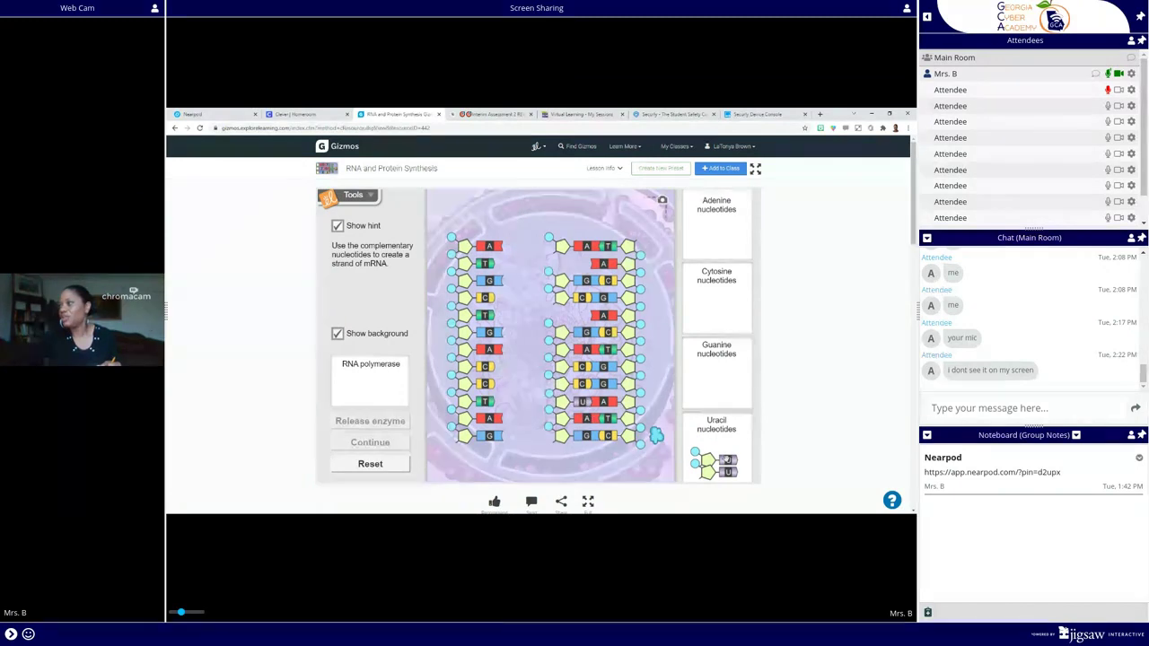
{"action": "left_click_drag", "start_coordinate": [727, 460], "coordinate": [585, 336]}
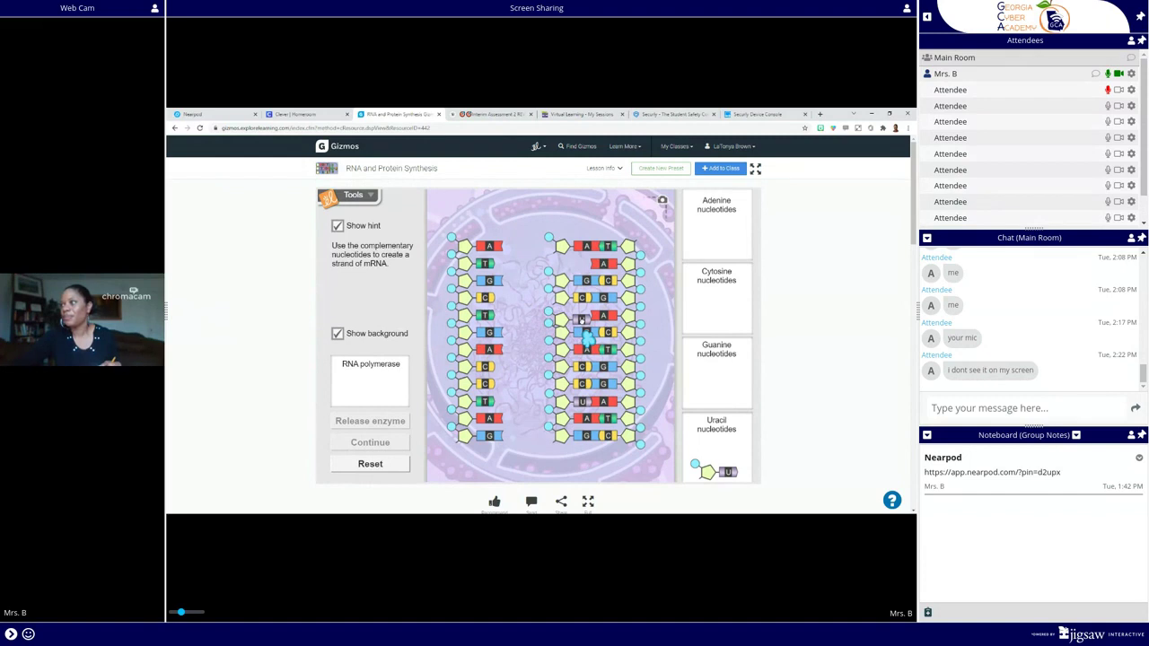
{"action": "left_click_drag", "start_coordinate": [582, 320], "coordinate": [583, 319]}
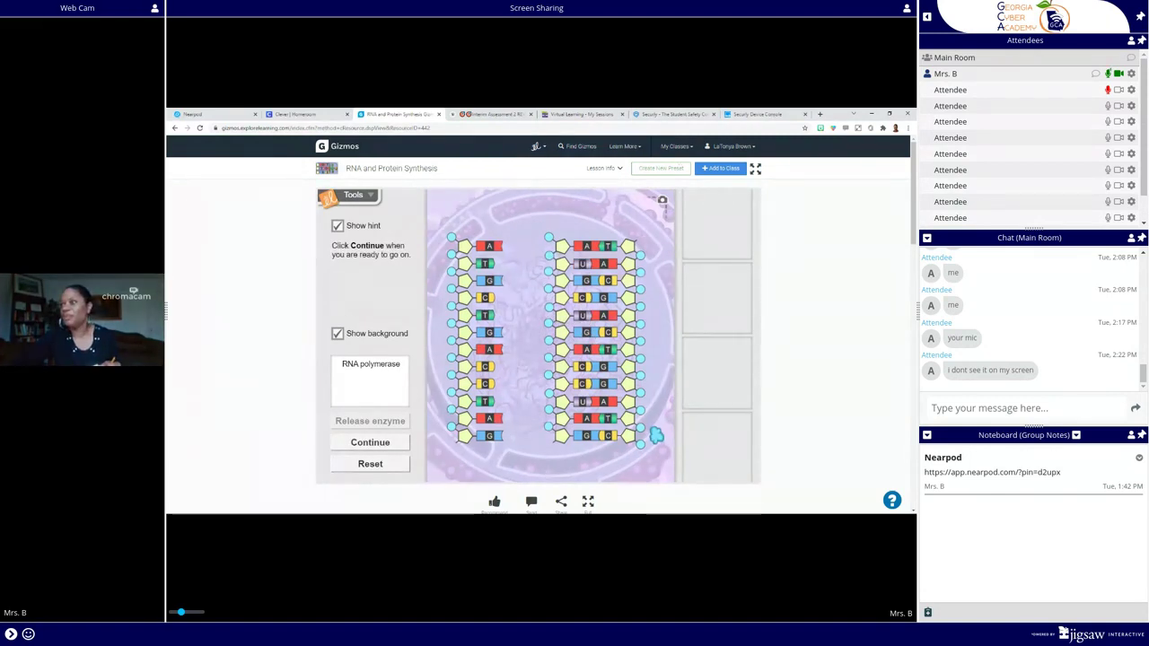
{"action": "left_click", "coordinate": [401, 442]}
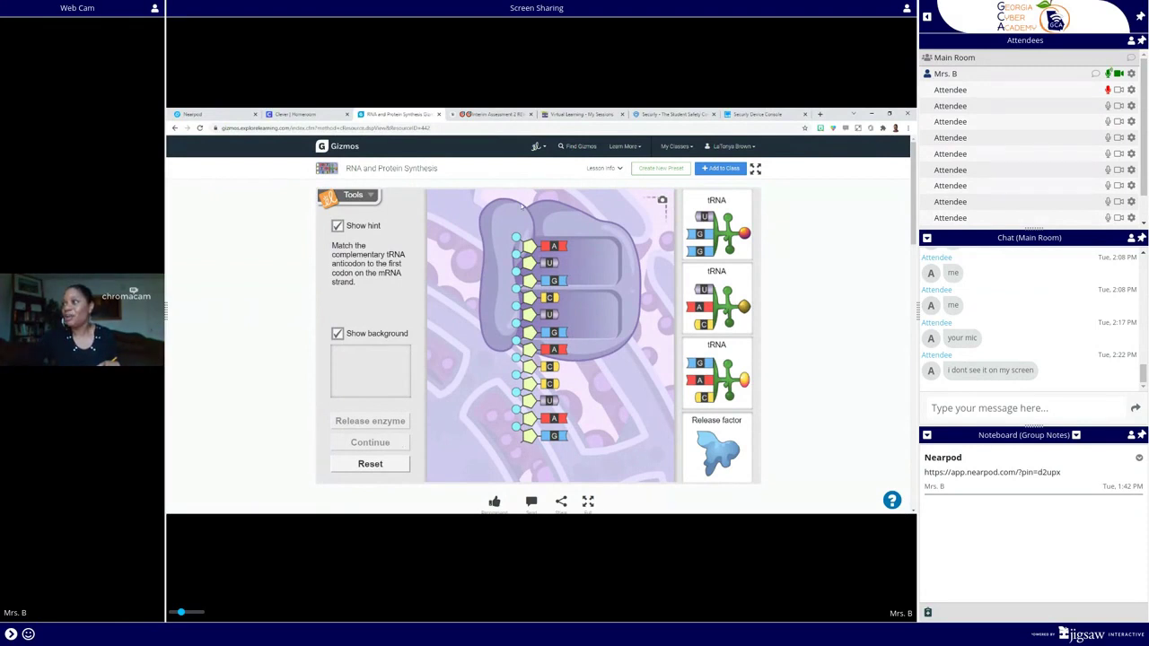
Match three tRNAs to their mRNA codons and attach the release factor to free the protein
{"action": "left_click_drag", "start_coordinate": [705, 235], "coordinate": [721, 232]}
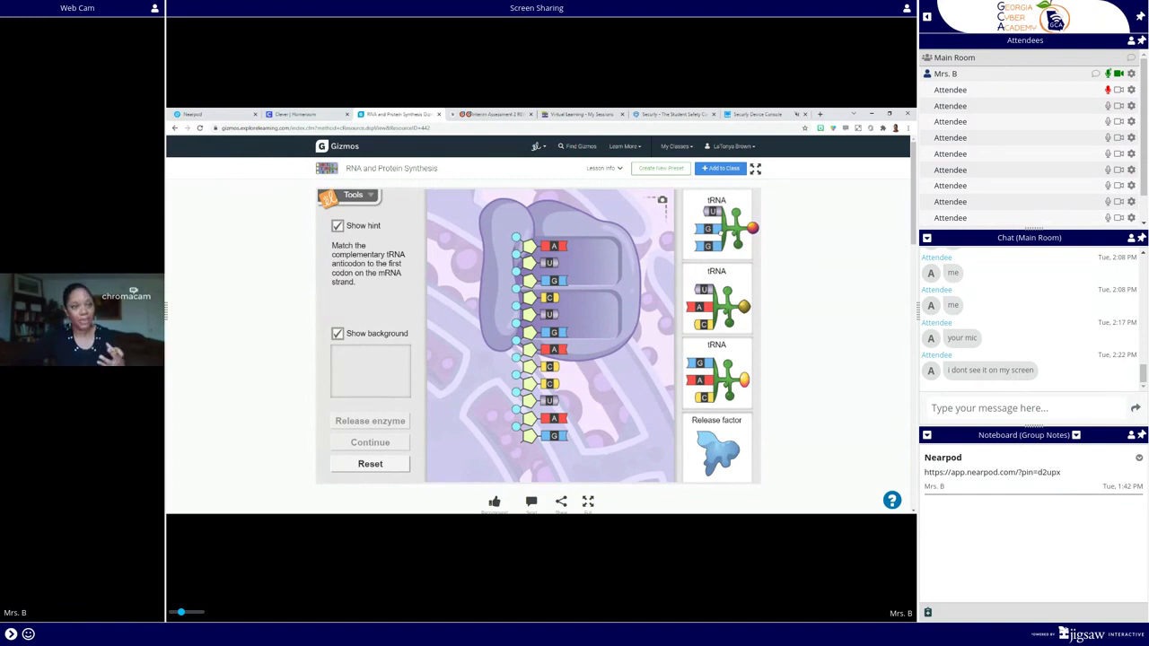
{"action": "left_click_drag", "start_coordinate": [721, 231], "coordinate": [720, 231]}
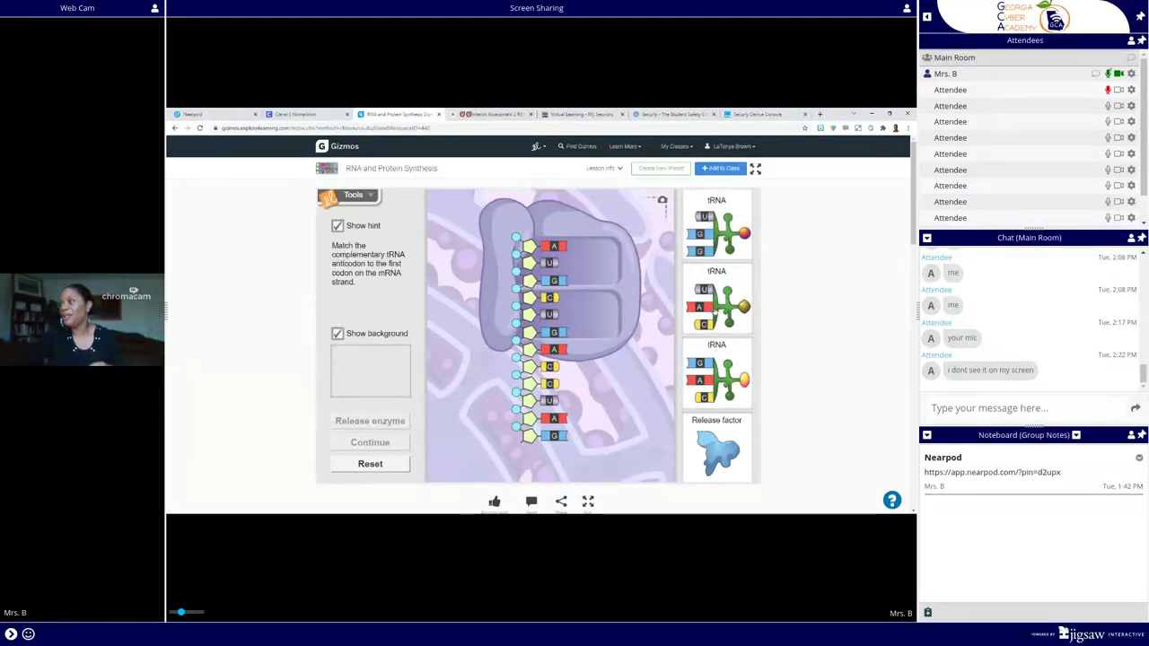
{"action": "left_click_drag", "start_coordinate": [715, 313], "coordinate": [588, 267]}
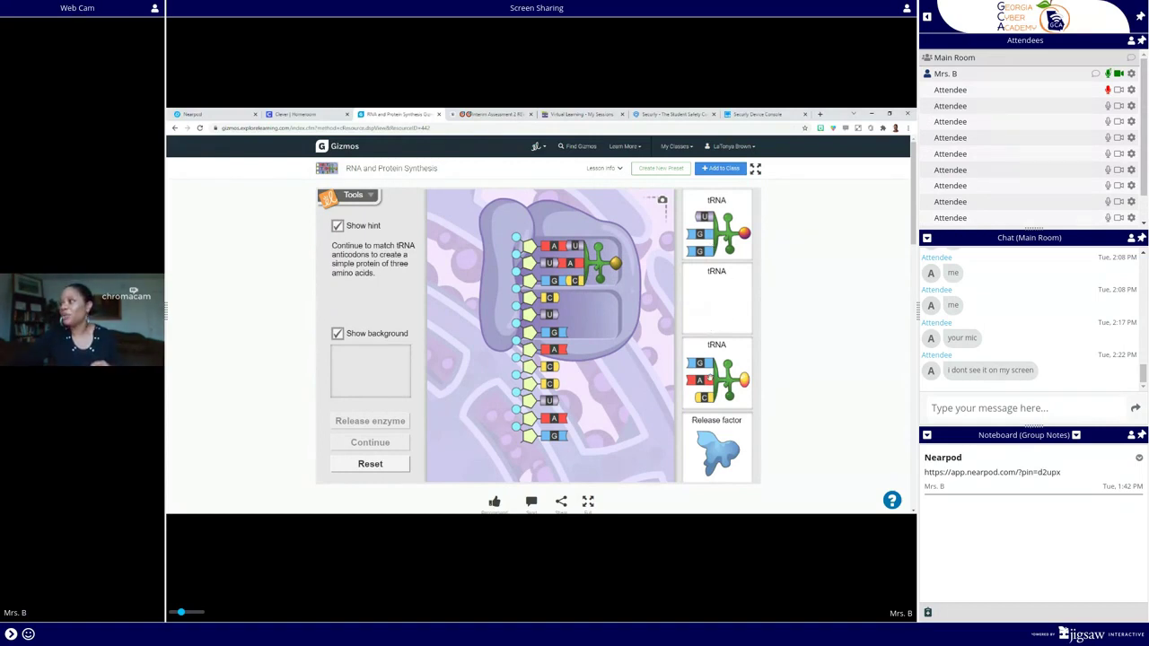
{"action": "left_click_drag", "start_coordinate": [722, 377], "coordinate": [590, 316]}
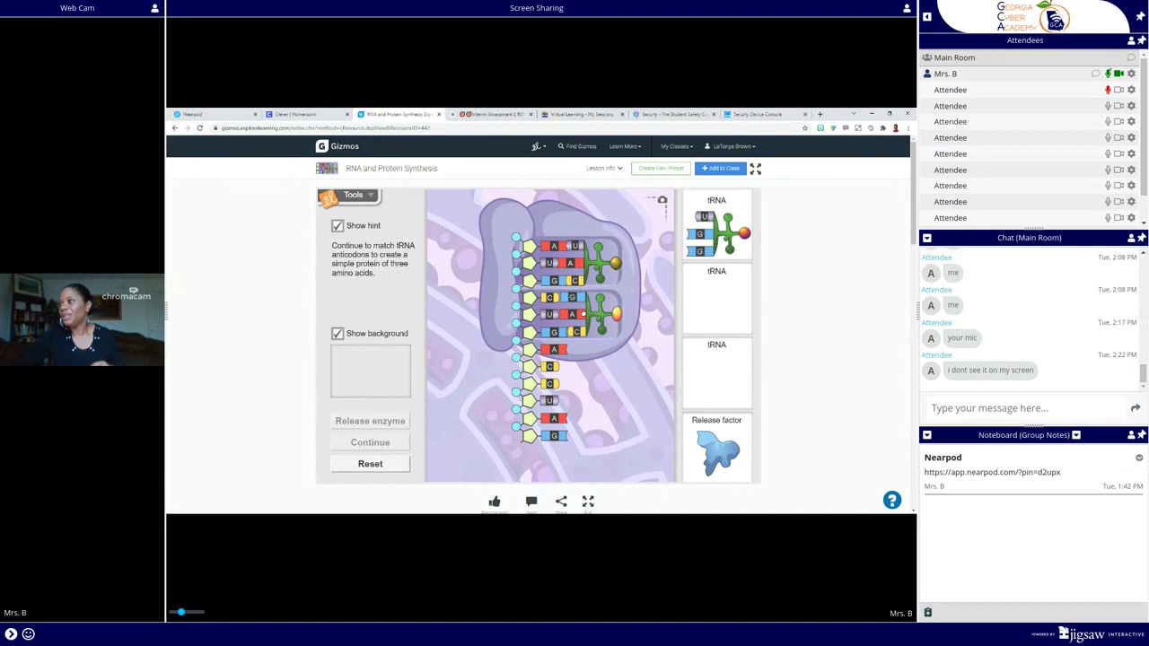
{"action": "left_click_drag", "start_coordinate": [589, 315], "coordinate": [582, 315]}
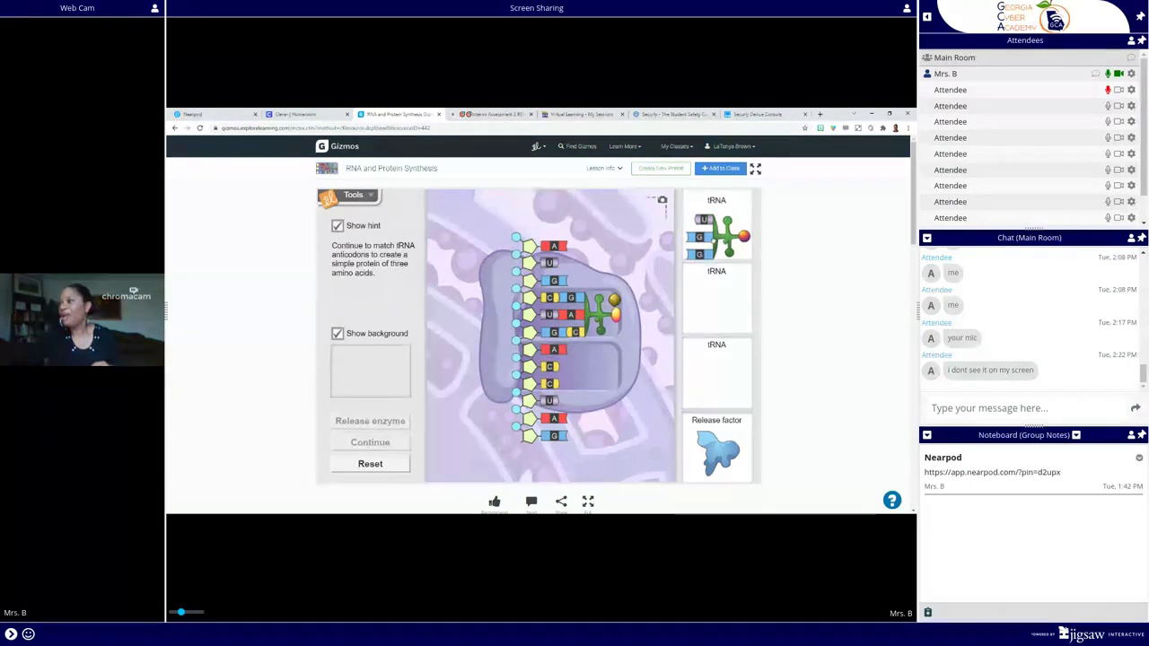
{"action": "mouse_move", "coordinate": [718, 232]}
{"action": "left_mouse_down"}
{"action": "mouse_move", "coordinate": [655, 376]}
{"action": "mouse_move", "coordinate": [588, 367]}
{"action": "left_mouse_up"}
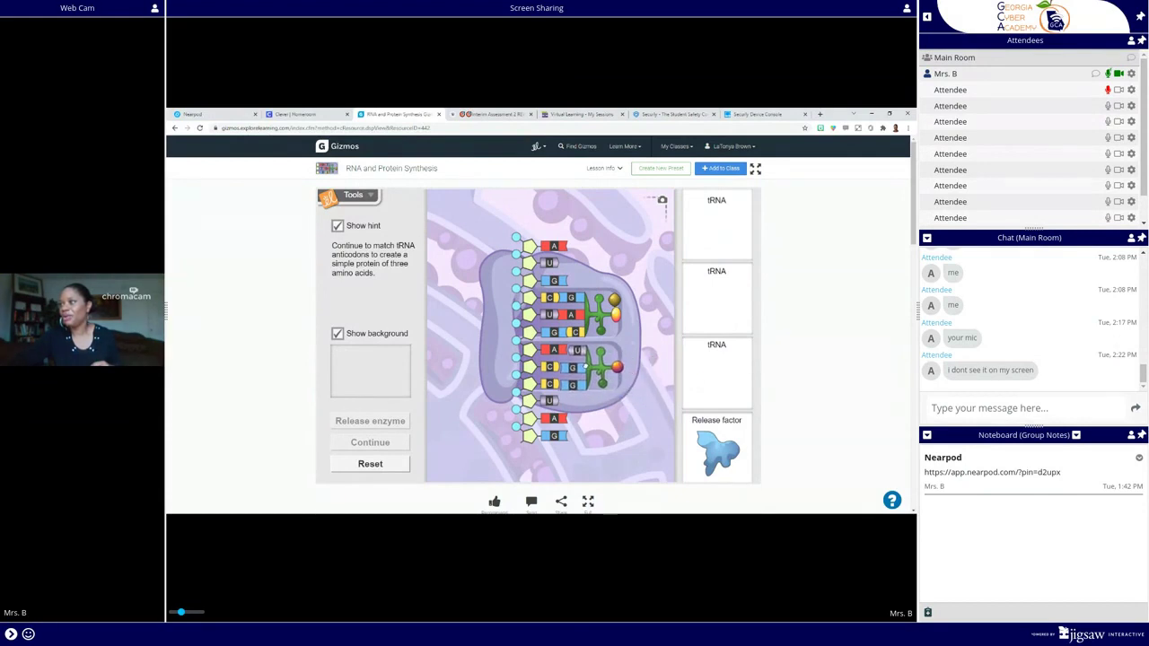
{"action": "left_click_drag", "start_coordinate": [585, 367], "coordinate": [584, 366]}
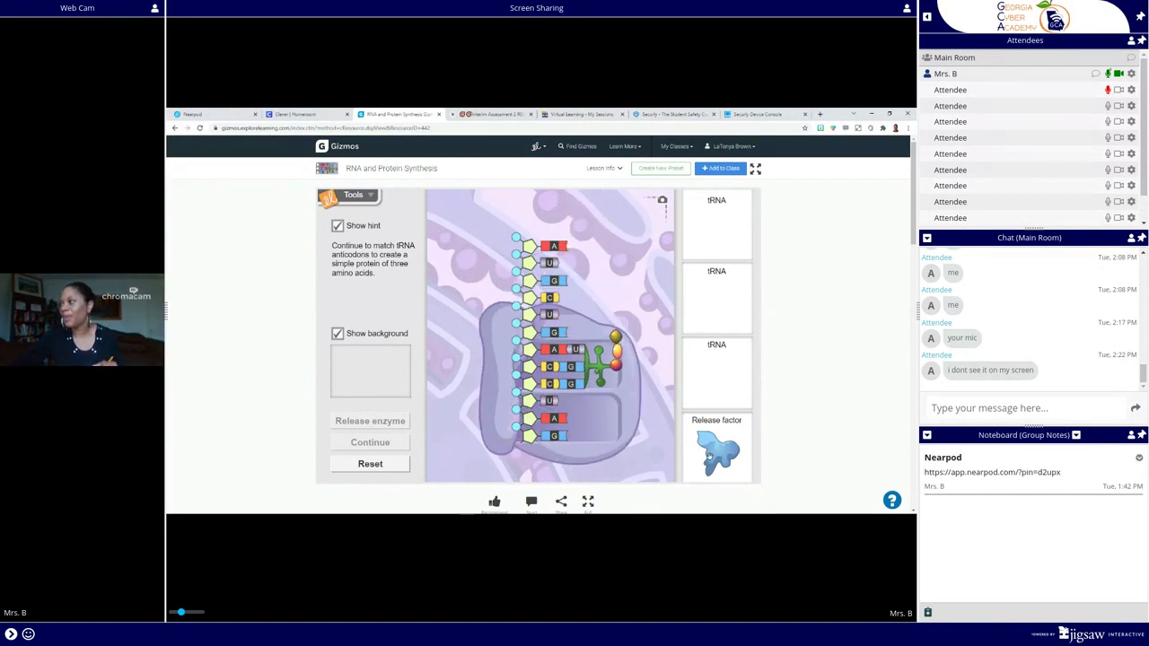
{"action": "mouse_move", "coordinate": [710, 456]}
{"action": "left_mouse_down"}
{"action": "mouse_move", "coordinate": [610, 356]}
{"action": "mouse_move", "coordinate": [582, 421]}
{"action": "left_mouse_up"}
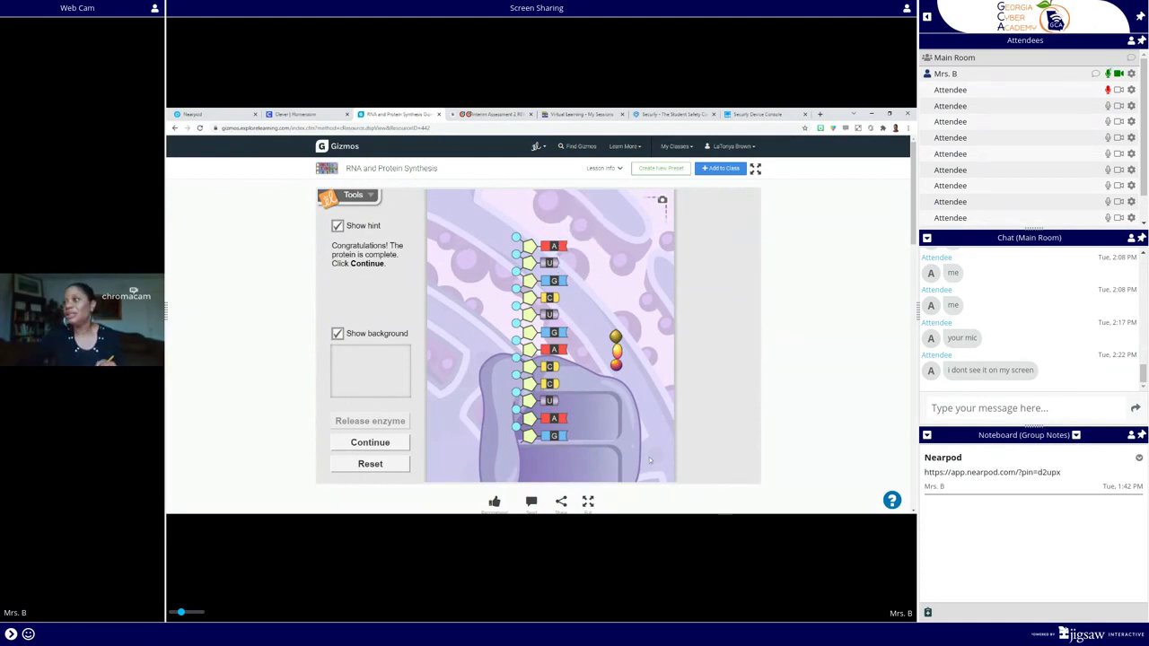
Continue so the protein is packaged in a membrane vesicle, then scroll through the assessment questions
{"action": "left_click", "coordinate": [403, 446]}
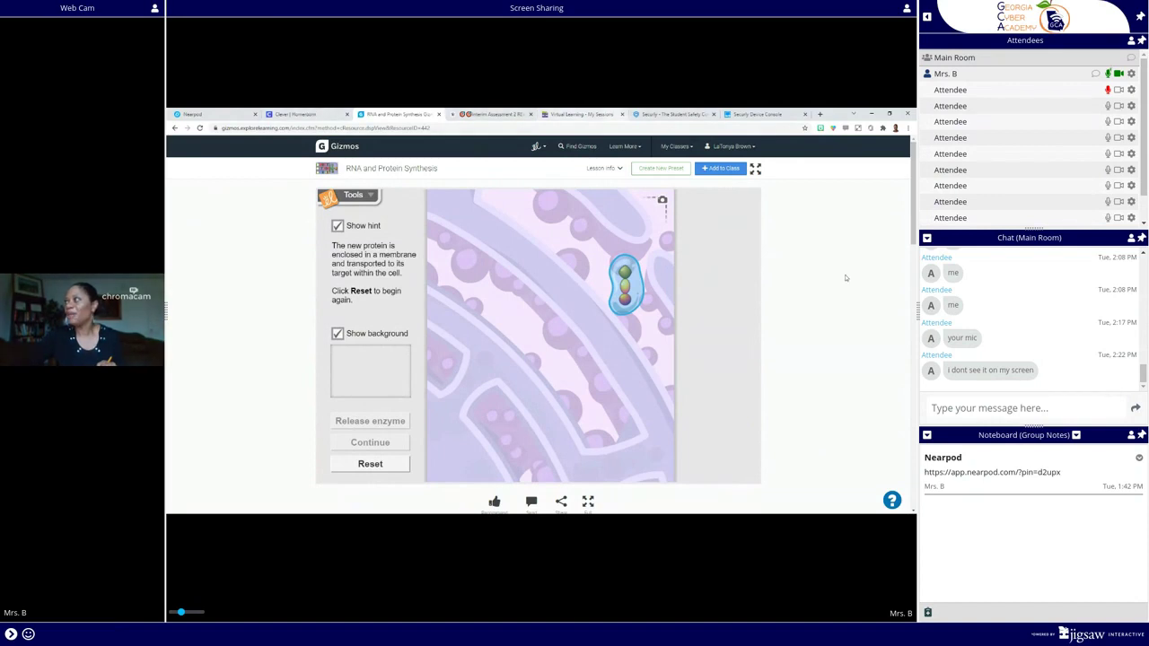
{"action": "scroll", "coordinate": [912, 310], "scroll_direction": "down", "scroll_amount": 3}
{"action": "left_click_drag", "start_coordinate": [911, 310], "coordinate": [898, 449]}
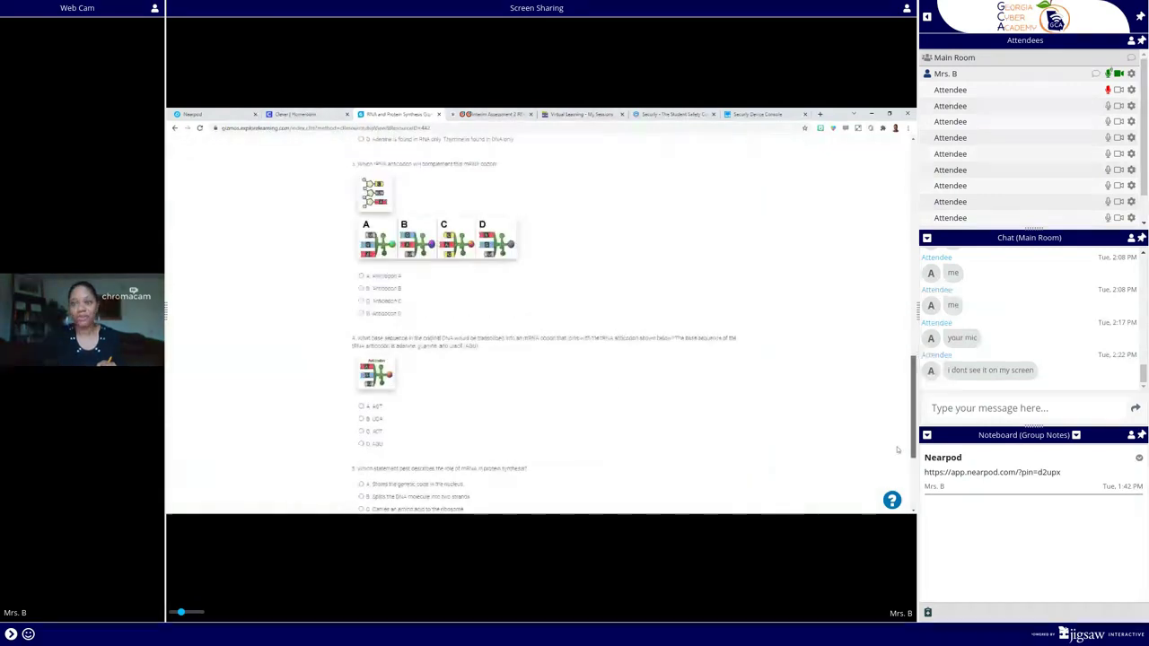
{"action": "scroll", "coordinate": [893, 431], "scroll_direction": "up", "scroll_amount": 3}
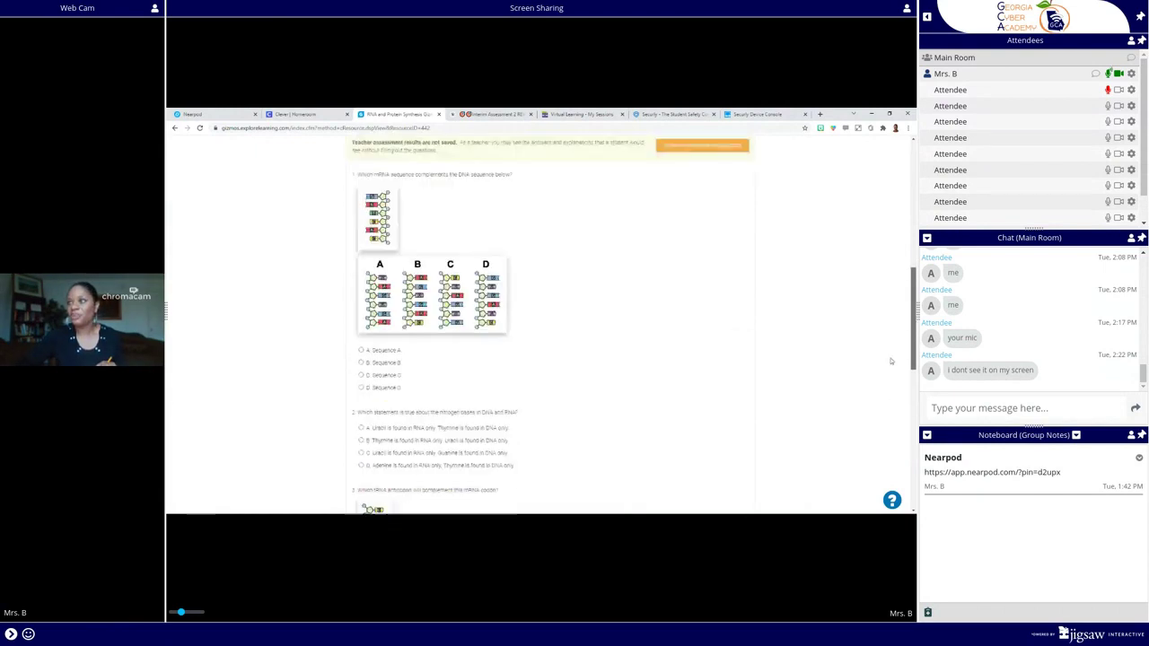
{"action": "scroll", "coordinate": [888, 404], "scroll_direction": "down", "scroll_amount": 3}
{"action": "scroll", "coordinate": [888, 405], "scroll_direction": "down", "scroll_amount": 3}
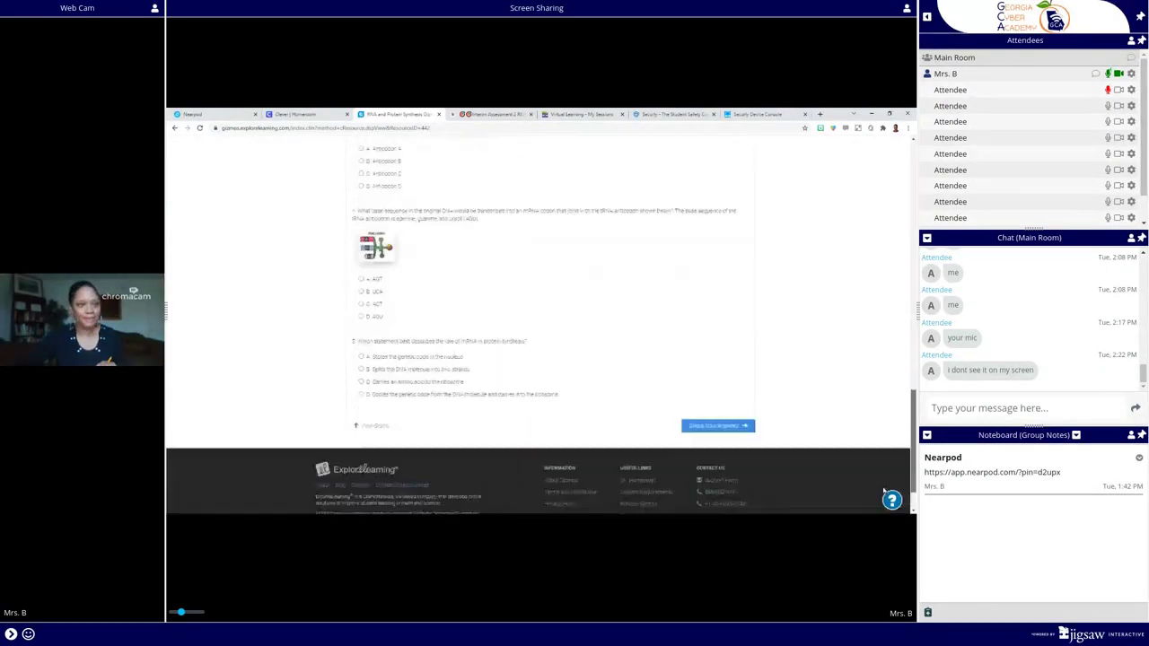
{"action": "scroll", "coordinate": [888, 405], "scroll_direction": "up", "scroll_amount": 10}
{"action": "scroll", "coordinate": [888, 405], "scroll_direction": "up", "scroll_amount": 5}
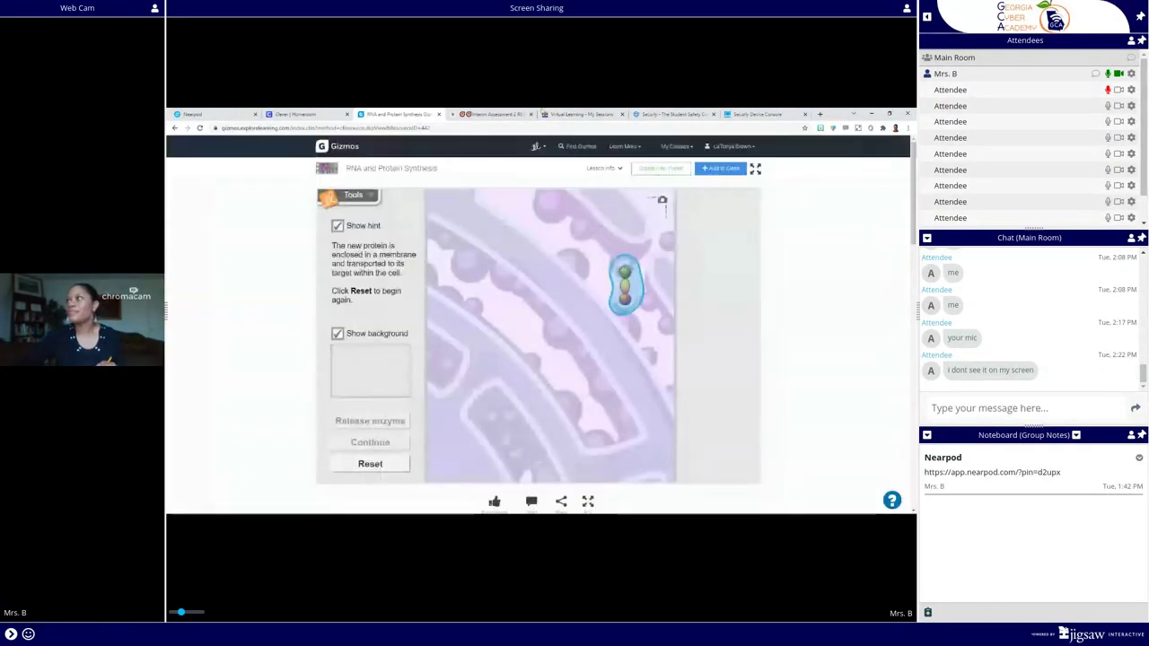
In Canvas Modules, go down to IC 2 Week 5 Protein Synthesis and open the RNA & Protein Synthesis Lab
{"action": "left_click", "coordinate": [498, 116]}
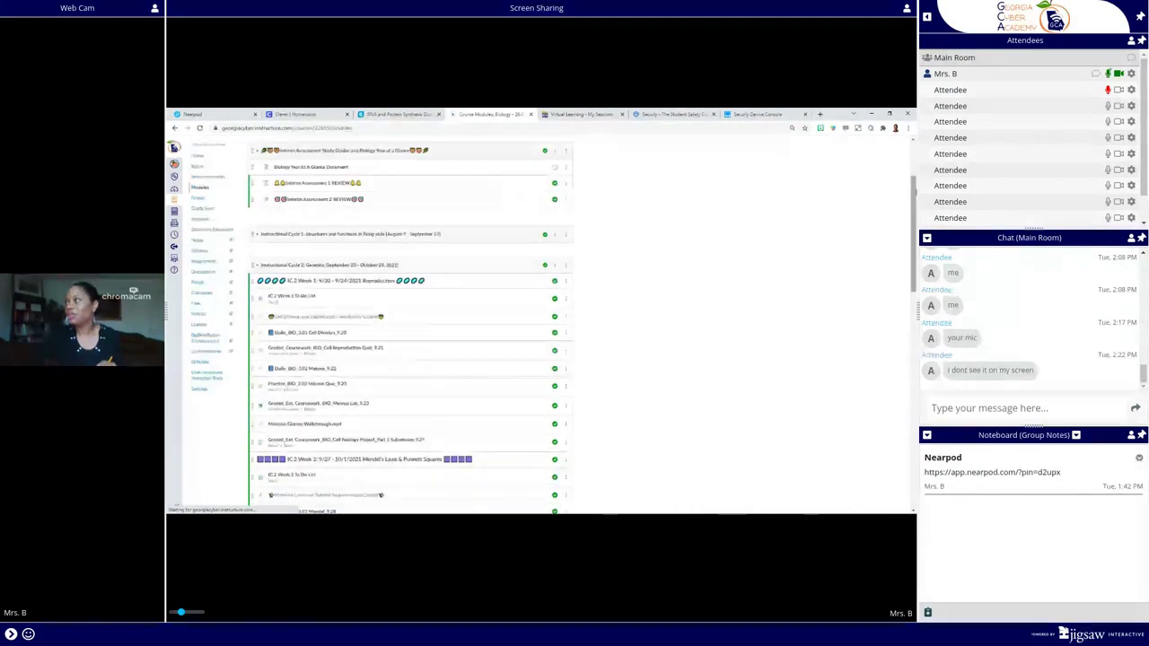
{"action": "scroll", "coordinate": [905, 215], "scroll_direction": "down", "scroll_amount": 2}
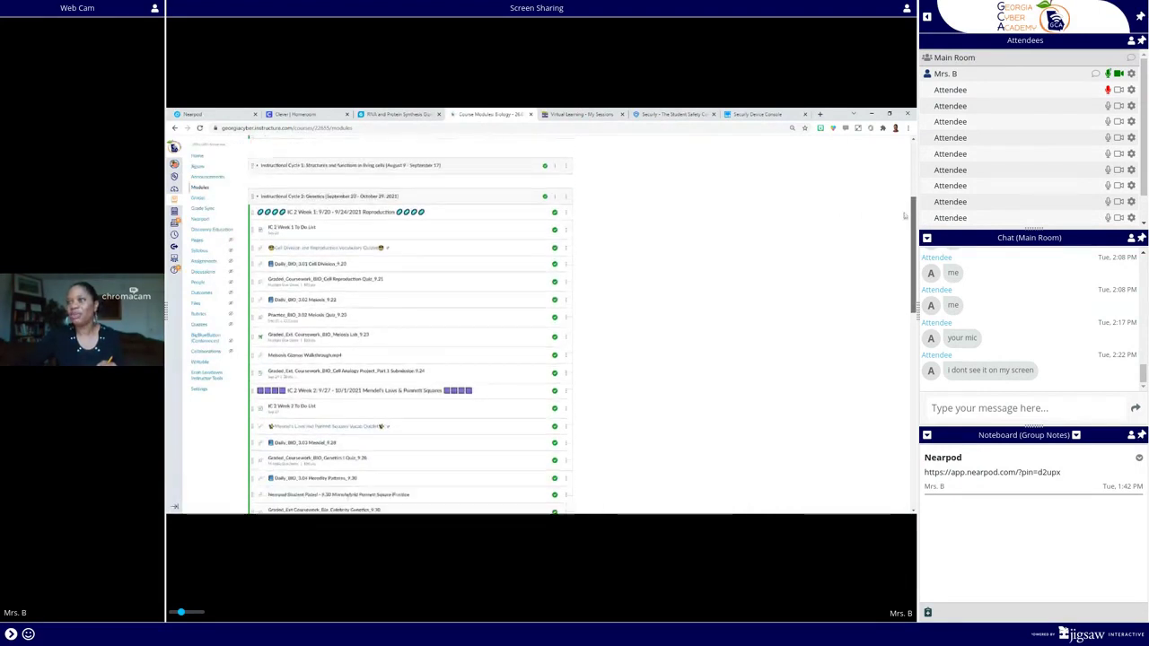
{"action": "scroll", "coordinate": [902, 224], "scroll_direction": "down", "scroll_amount": 1}
{"action": "scroll", "coordinate": [897, 243], "scroll_direction": "down", "scroll_amount": 2}
{"action": "scroll", "coordinate": [893, 256], "scroll_direction": "down", "scroll_amount": 1}
{"action": "scroll", "coordinate": [888, 273], "scroll_direction": "down", "scroll_amount": 1}
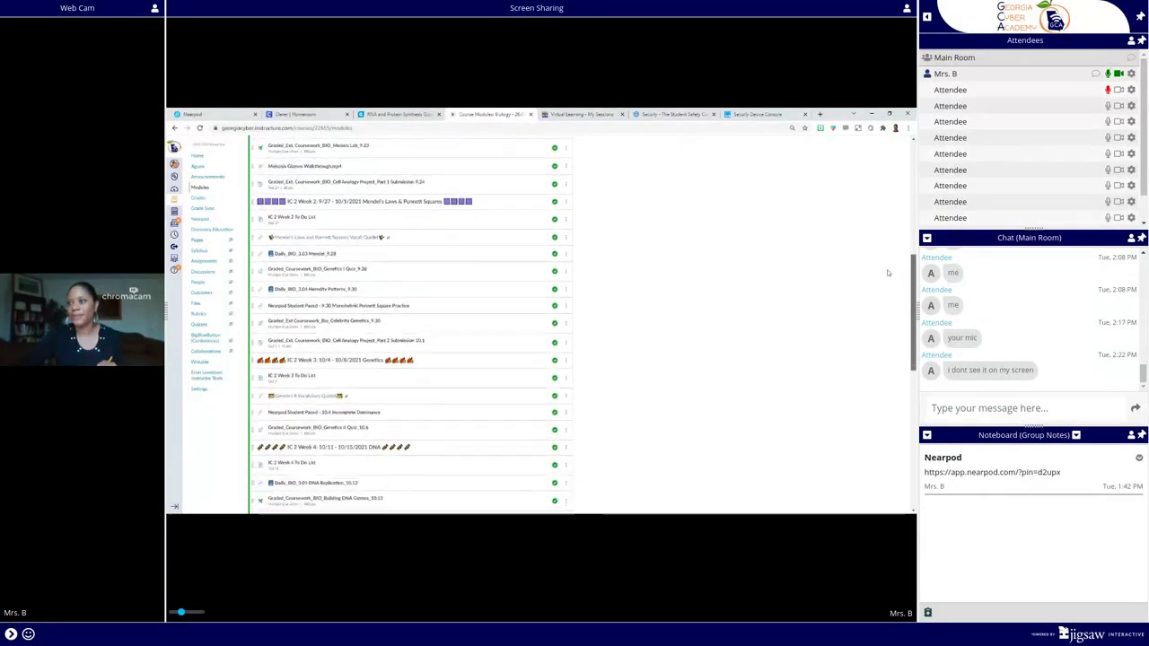
{"action": "scroll", "coordinate": [883, 287], "scroll_direction": "down", "scroll_amount": 1}
{"action": "scroll", "coordinate": [877, 302], "scroll_direction": "down", "scroll_amount": 1}
{"action": "scroll", "coordinate": [878, 314], "scroll_direction": "down", "scroll_amount": 1}
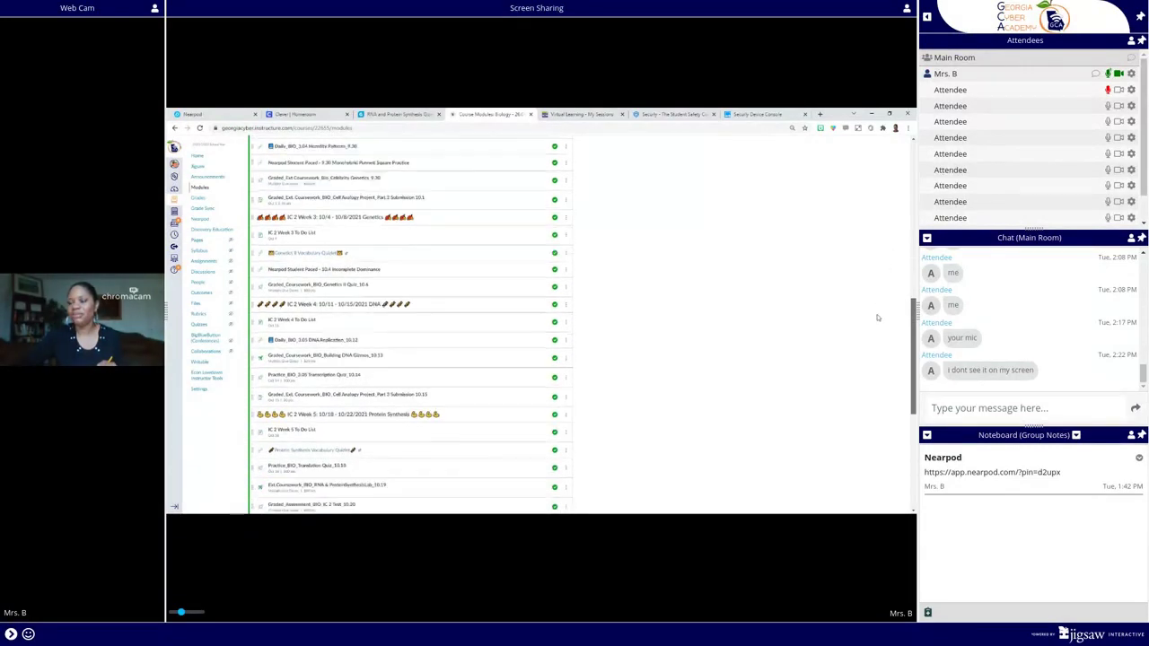
{"action": "scroll", "coordinate": [875, 325], "scroll_direction": "down", "scroll_amount": 1}
{"action": "scroll", "coordinate": [869, 344], "scroll_direction": "down", "scroll_amount": 2}
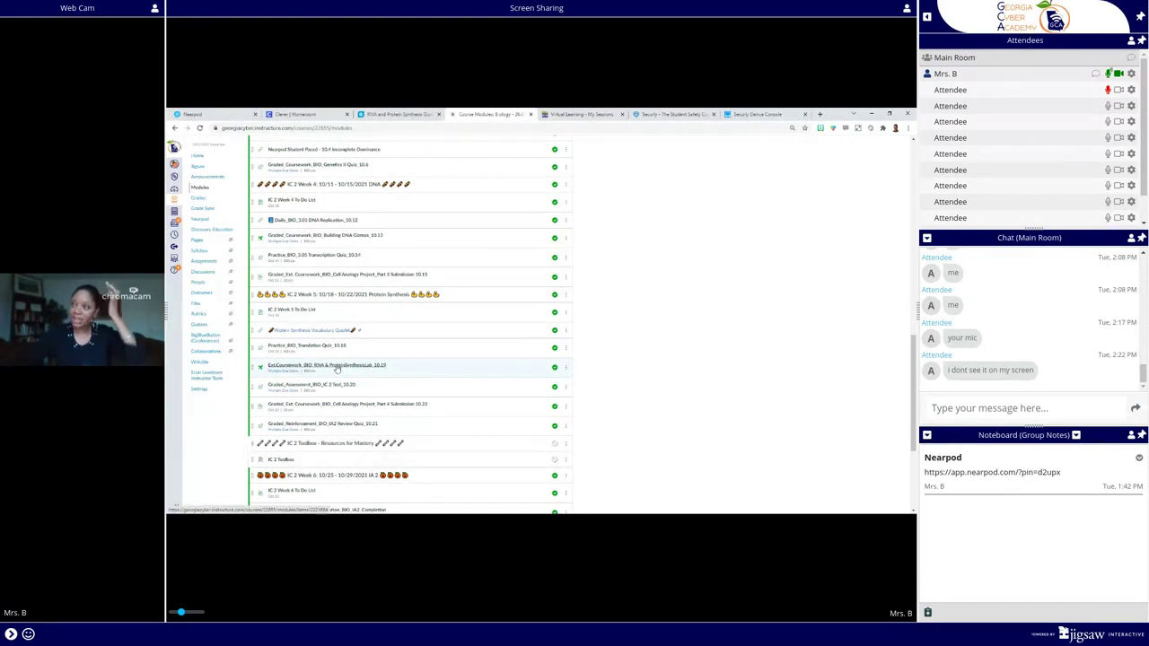
{"action": "left_click", "coordinate": [337, 368]}
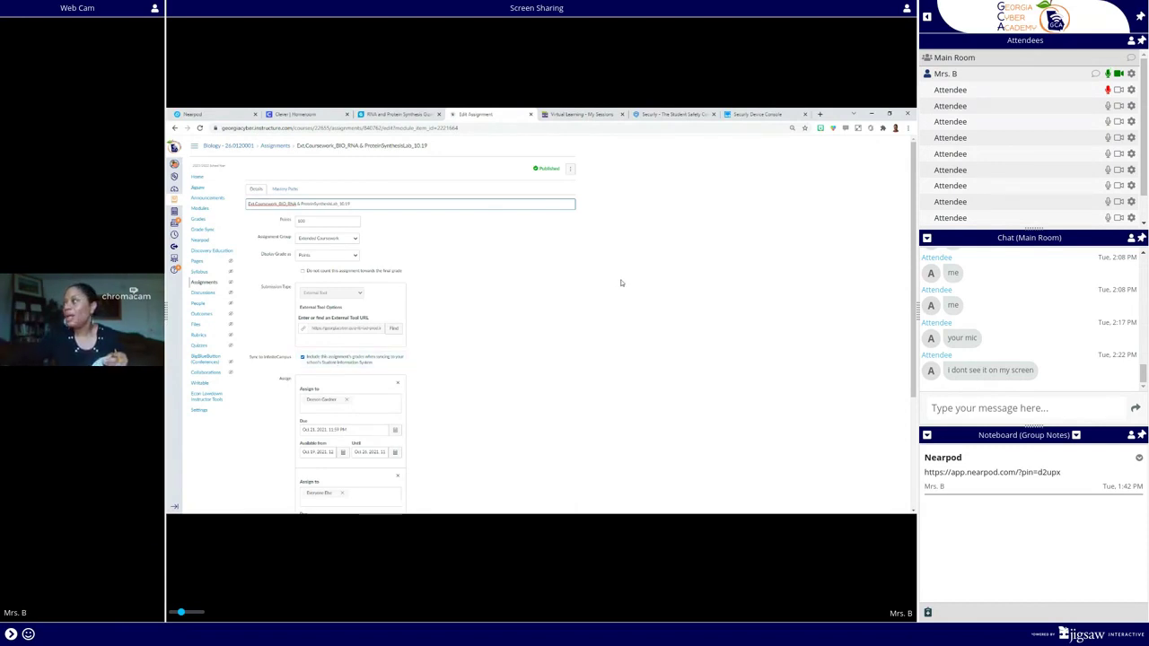
Review the lab's two assignee groups and their due and availability dates, then return to course Home
{"action": "left_click_drag", "start_coordinate": [907, 274], "coordinate": [906, 420]}
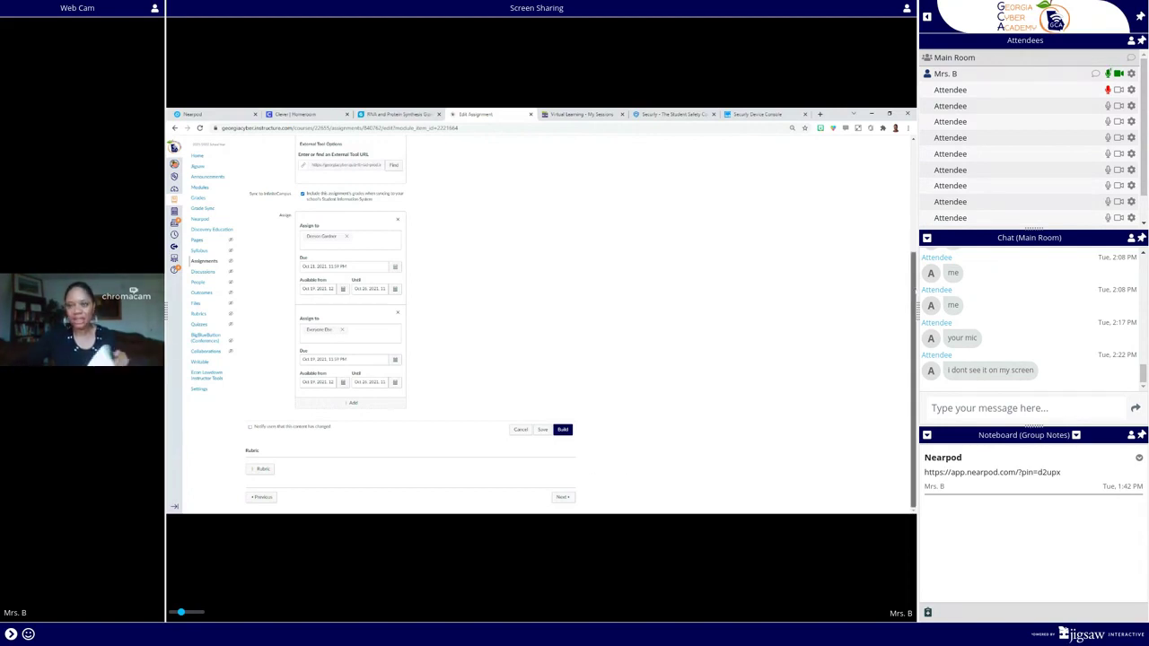
{"action": "scroll", "coordinate": [806, 239], "scroll_direction": "up", "scroll_amount": 5}
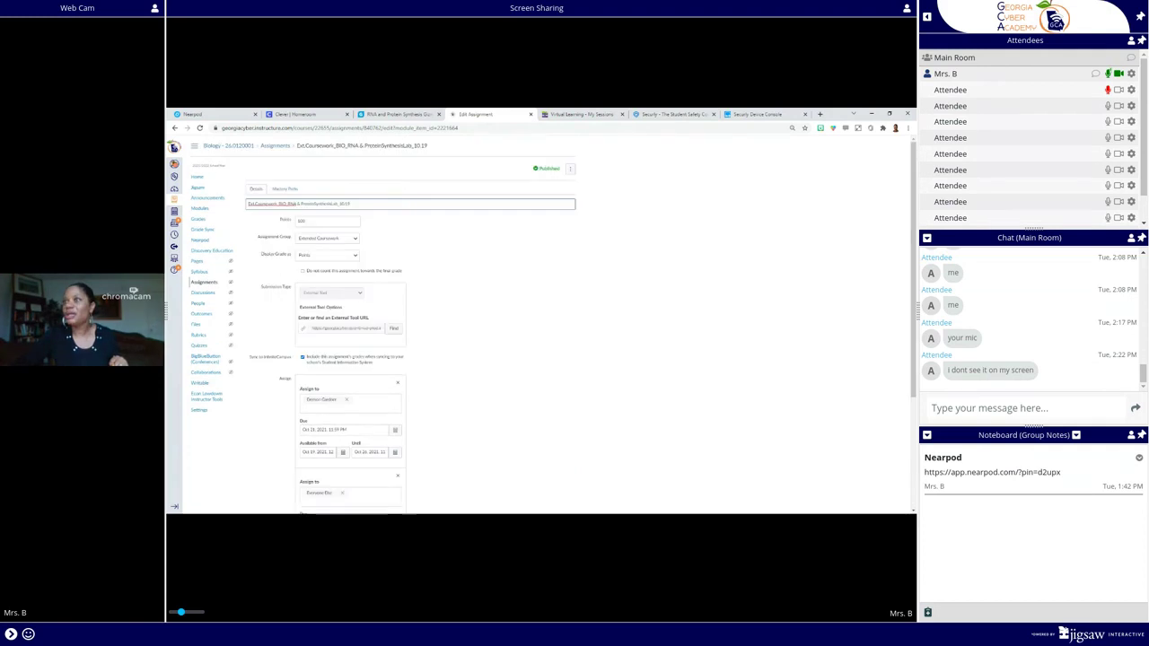
{"action": "scroll", "coordinate": [341, 443], "scroll_direction": "down", "scroll_amount": 5}
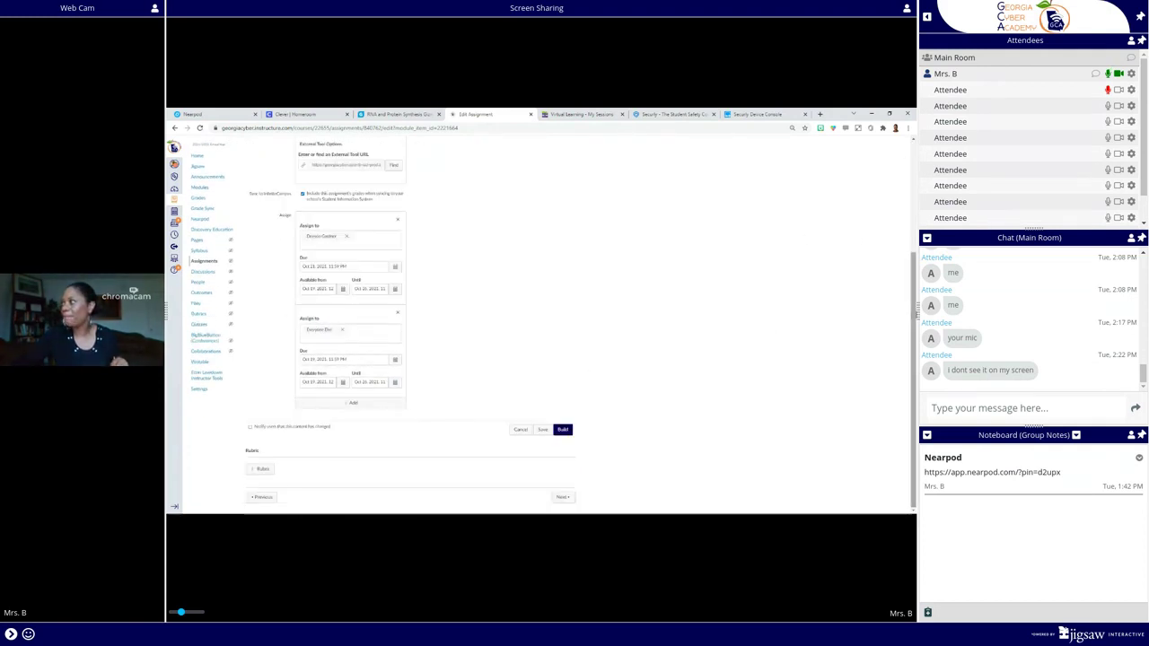
{"action": "scroll", "coordinate": [628, 269], "scroll_direction": "up", "scroll_amount": 5}
{"action": "left_click", "coordinate": [200, 179]}
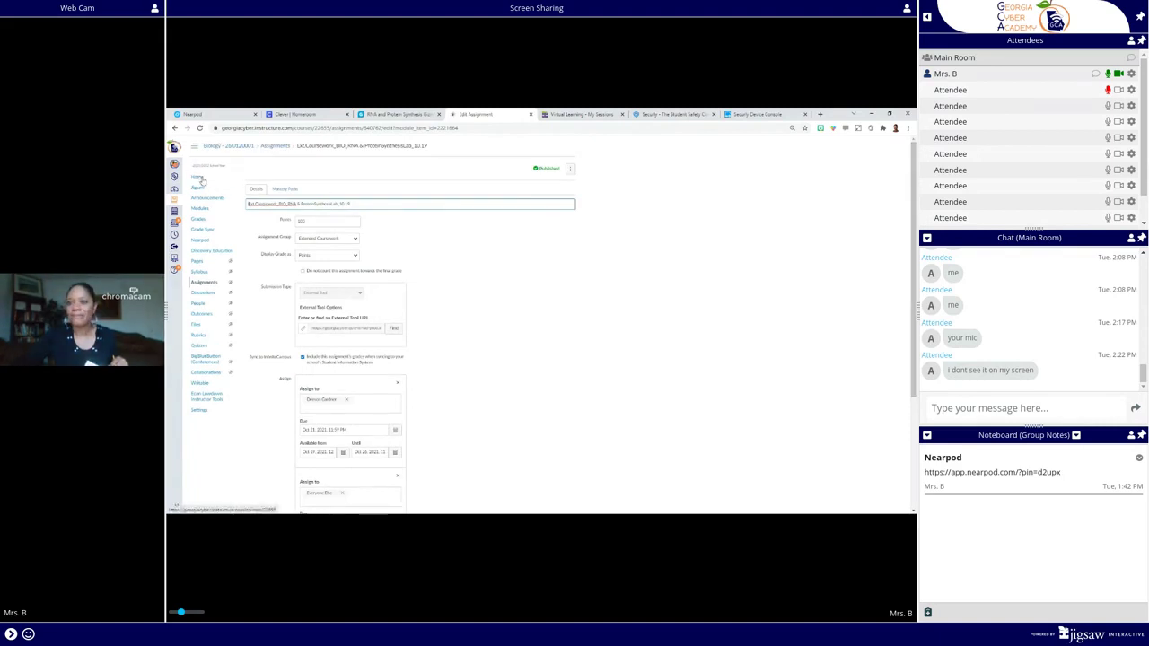